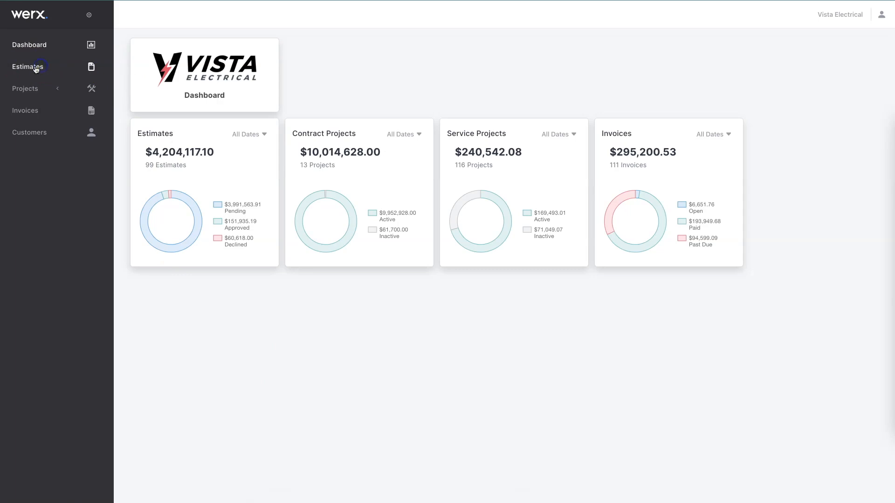
Step: Start a new itemized estimate for the customer Apple Creek Apartments with the project name "Project Name"
{"action": "left_click", "coordinate": [28, 67]}
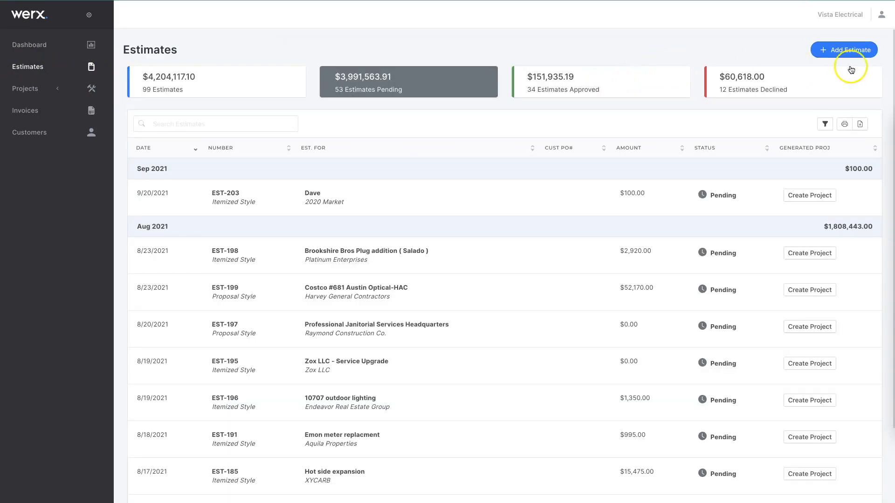
{"action": "left_click", "coordinate": [825, 50]}
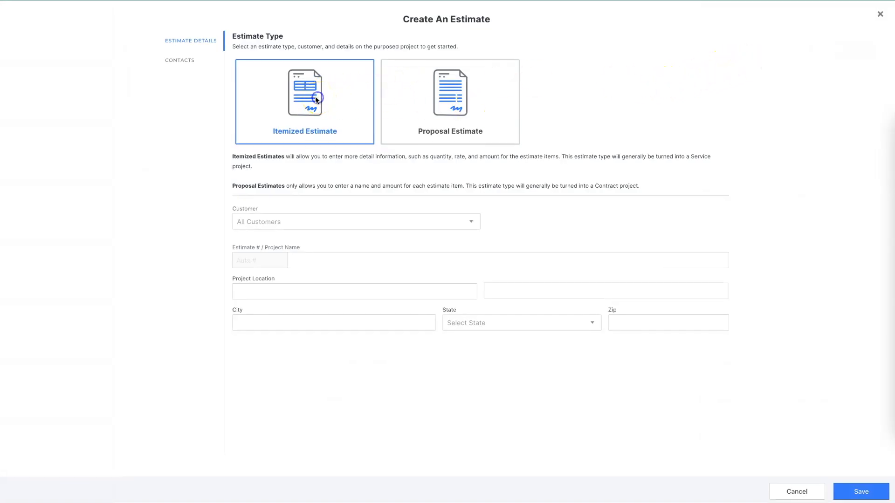
{"action": "left_click", "coordinate": [383, 222]}
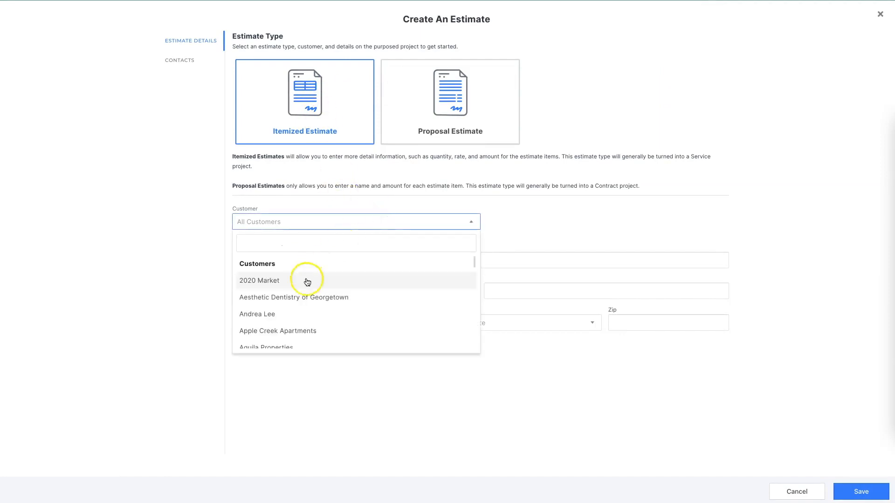
{"action": "left_click", "coordinate": [280, 328]}
{"action": "left_click", "coordinate": [305, 260]}
{"action": "type", "text": "Project "}
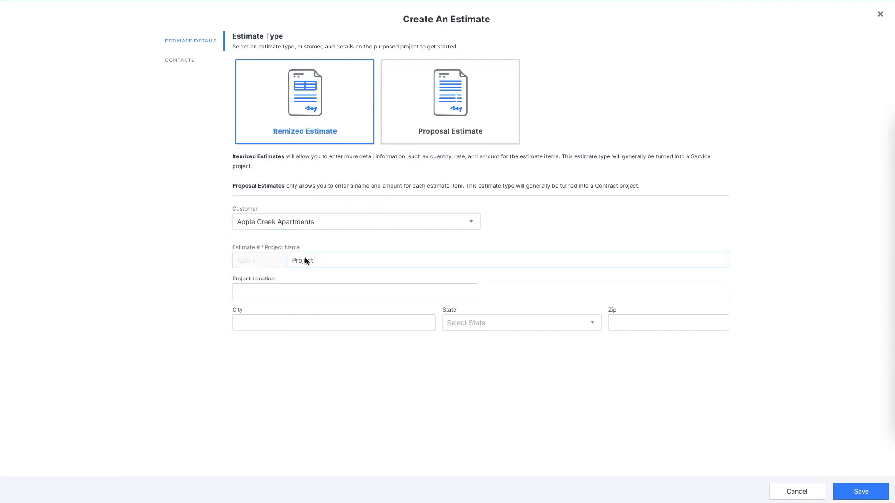
{"action": "type", "text": "Name"}
Step: Fill in the project location's street address, city, state and zip code
{"action": "key", "text": "Tab"}
{"action": "type", "text": "123 Any St"}
{"action": "left_click", "coordinate": [280, 319]}
{"action": "type", "text": "Anywhere"}
{"action": "left_click", "coordinate": [490, 322]}
{"action": "left_click", "coordinate": [474, 373]}
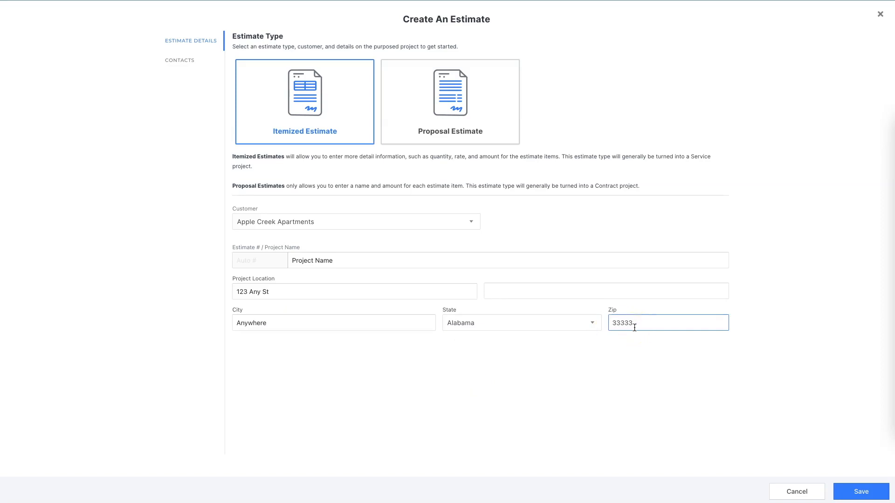
Step: Associate the customer's owner contact with the estimate and save it
{"action": "left_click", "coordinate": [172, 108]}
{"action": "left_click", "coordinate": [177, 62]}
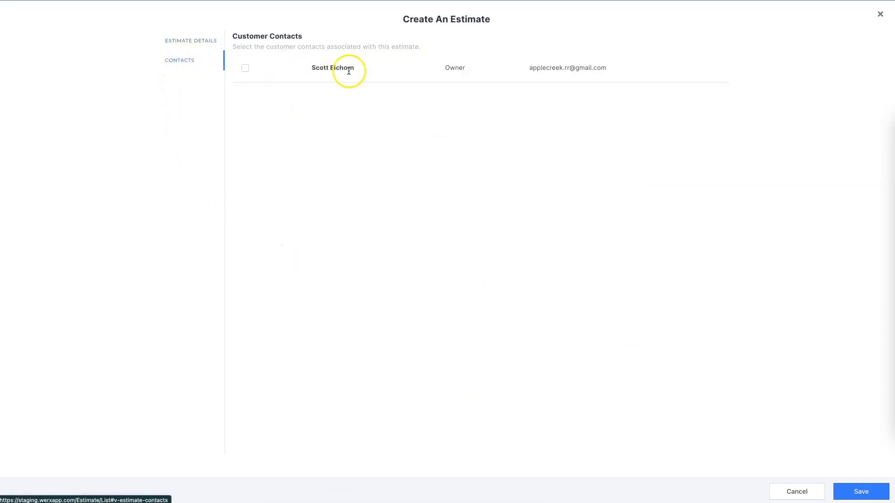
{"action": "left_click", "coordinate": [245, 70]}
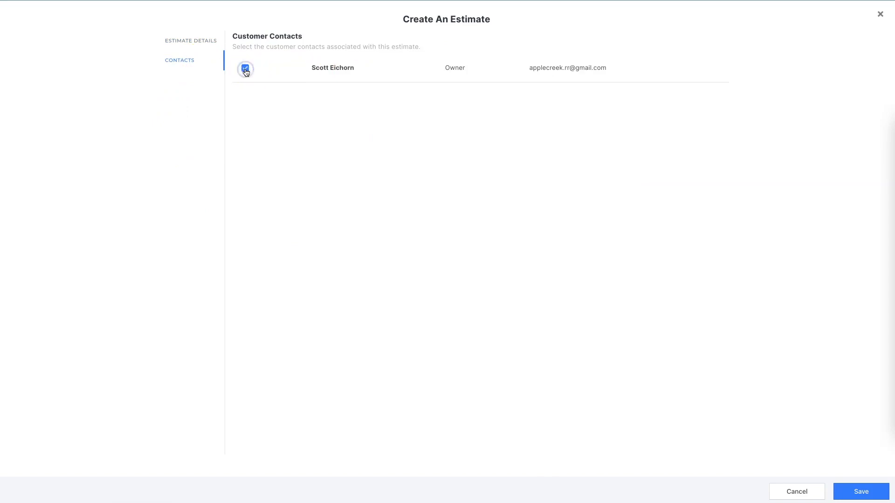
{"action": "left_click", "coordinate": [257, 76]}
{"action": "left_click", "coordinate": [860, 493]}
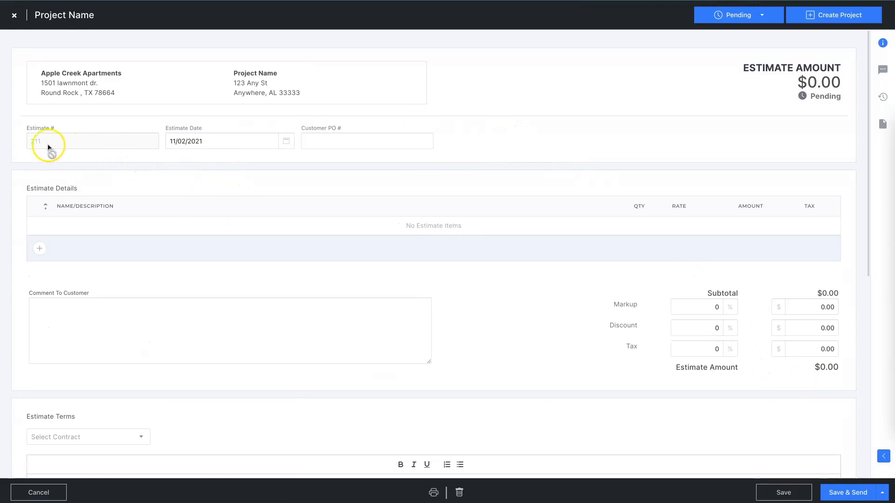
Step: Set the estimate date to 11/03/2021 and enter the customer's PO number
{"action": "left_click", "coordinate": [206, 141]}
{"action": "left_click", "coordinate": [218, 40]}
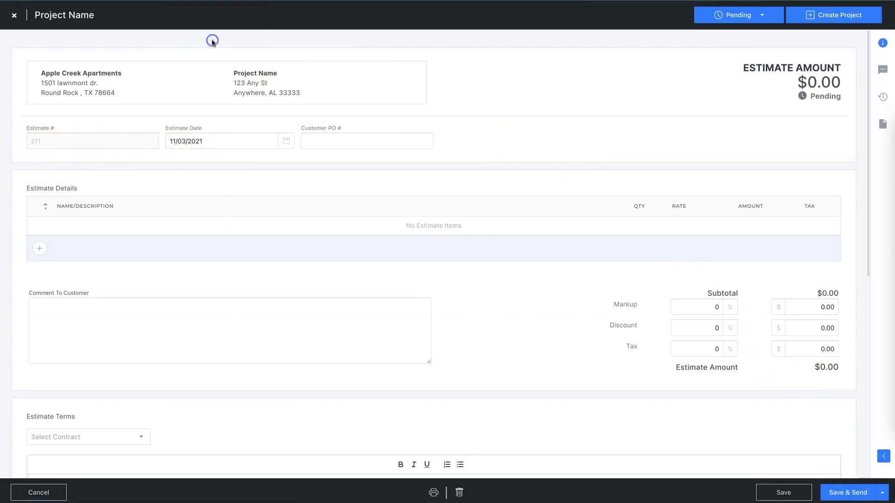
{"action": "left_click", "coordinate": [332, 141]}
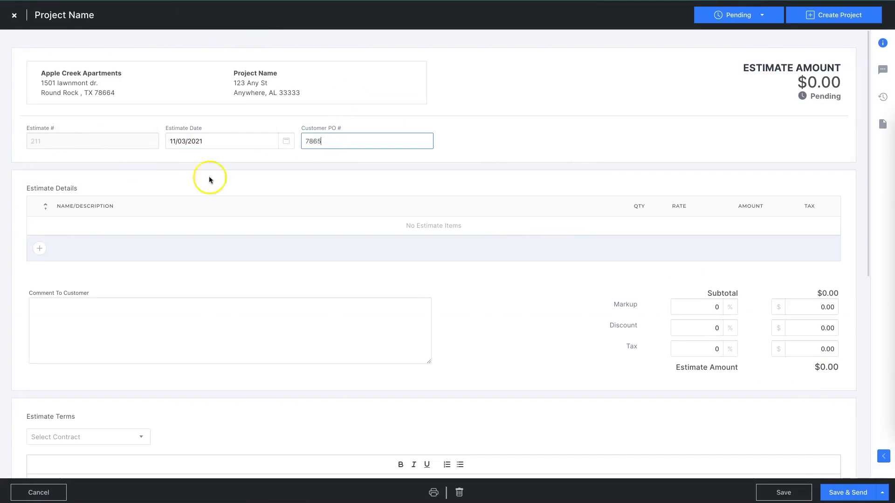
Step: Add an estimate line item named "Item 1" with the text "description" as its description
{"action": "left_click", "coordinate": [40, 251]}
{"action": "left_click", "coordinate": [78, 233]}
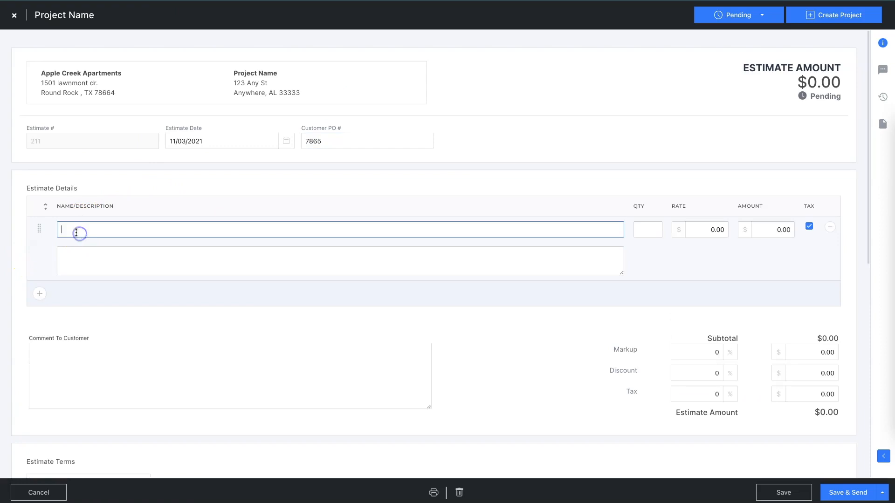
{"action": "type", "text": "Item"}
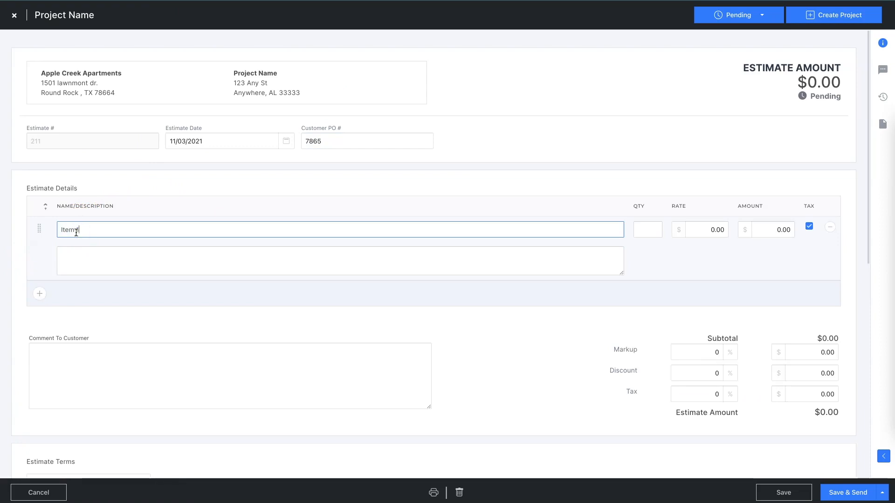
{"action": "type", "text": " 1"}
{"action": "left_click", "coordinate": [291, 259]}
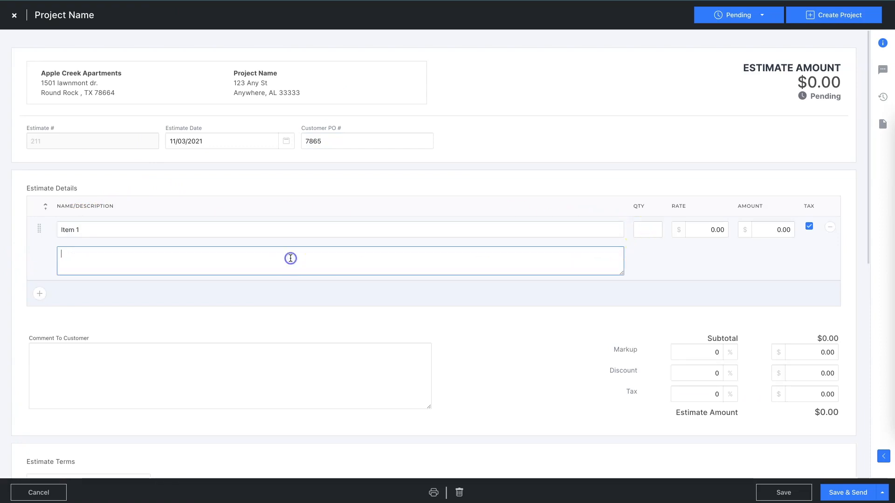
{"action": "type", "text": "description"}
Step: Give Item 1 a quantity of 3 and a rate of $1000
{"action": "left_click", "coordinate": [640, 230]}
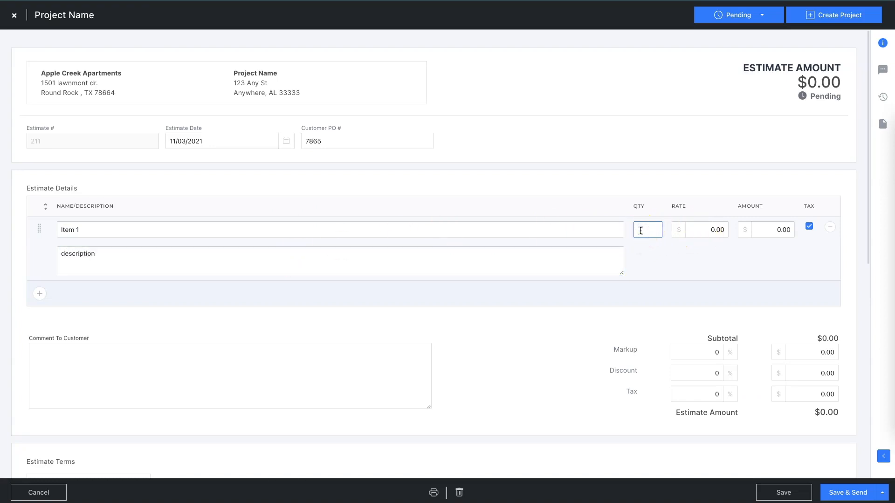
{"action": "type", "text": "3"}
{"action": "left_click", "coordinate": [724, 230]}
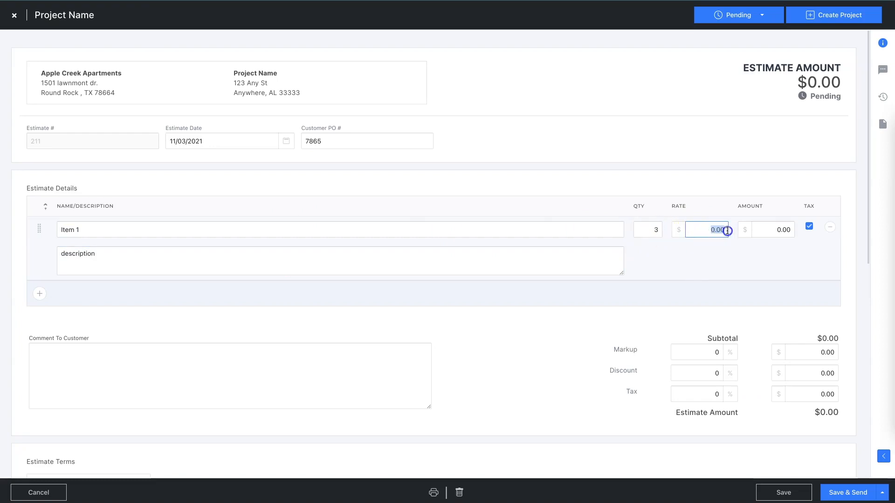
{"action": "type", "text": "1000"}
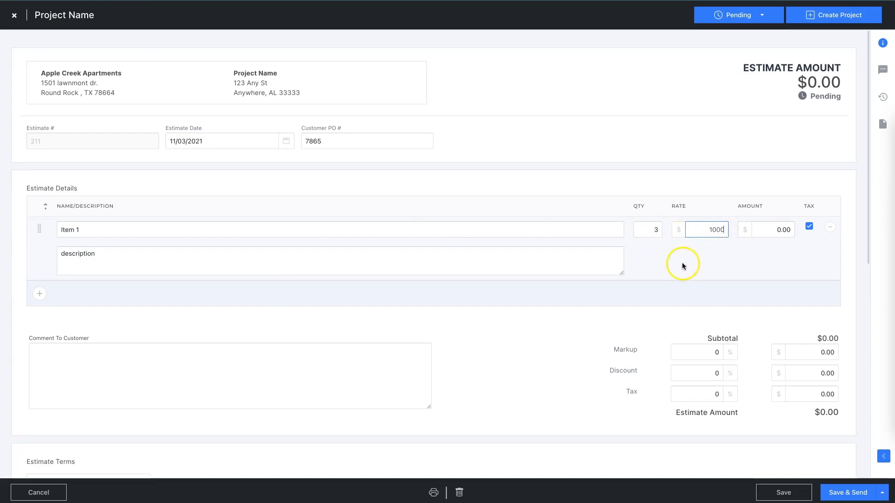
{"action": "left_click", "coordinate": [666, 271]}
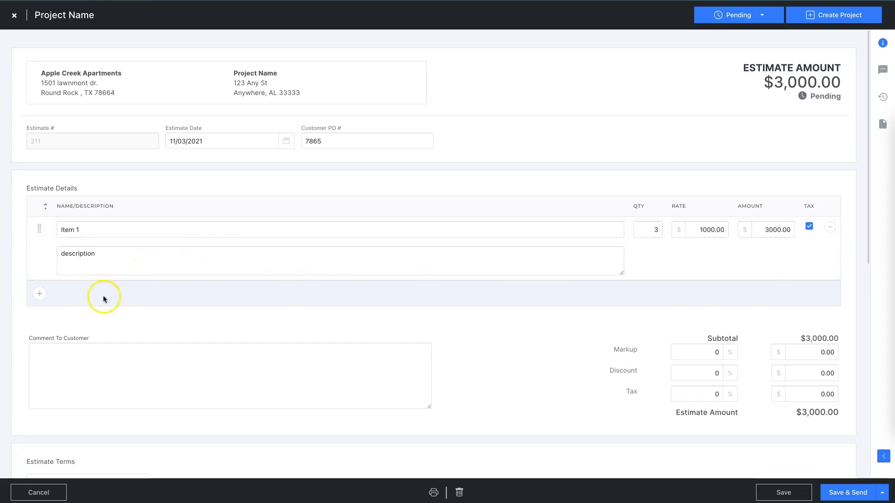
Step: Add a second line item named "Item 2" with a quantity of 2 and a rate of $500
{"action": "left_click", "coordinate": [40, 294]}
{"action": "left_click", "coordinate": [76, 296]}
{"action": "type", "text": "Item 2"}
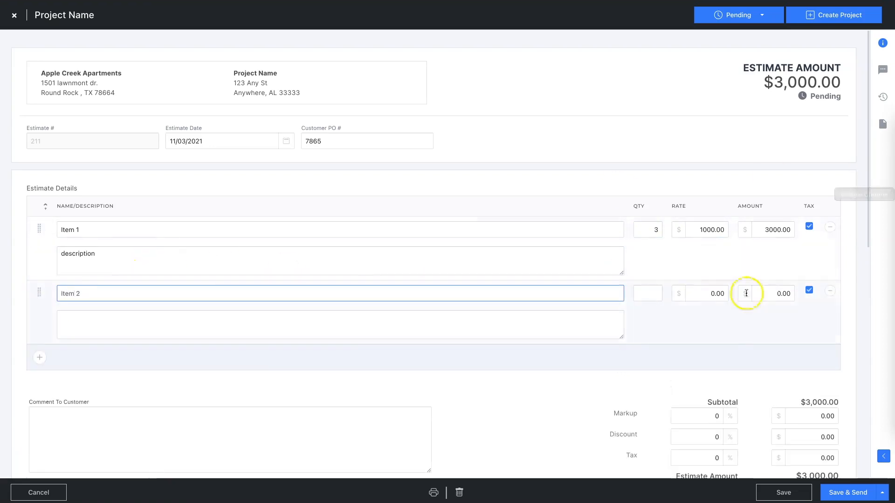
{"action": "left_click", "coordinate": [651, 294]}
{"action": "type", "text": "2"}
{"action": "left_click", "coordinate": [713, 293]}
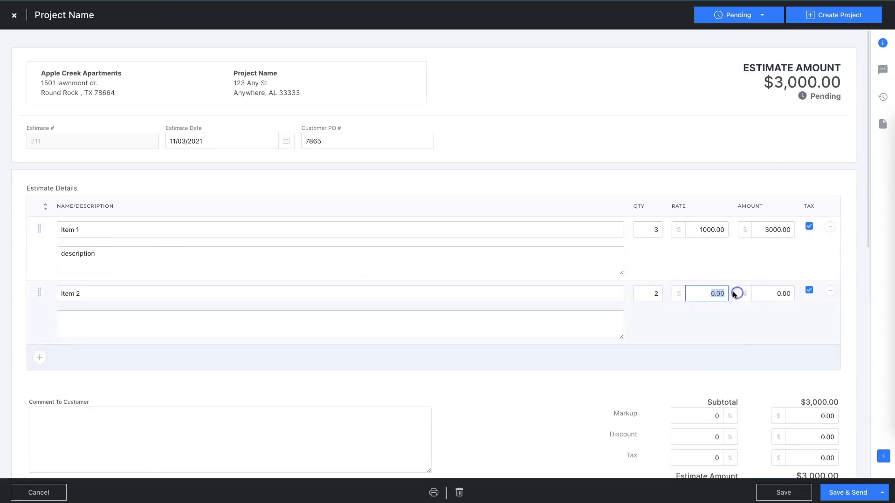
{"action": "type", "text": "500"}
{"action": "left_click", "coordinate": [563, 373]}
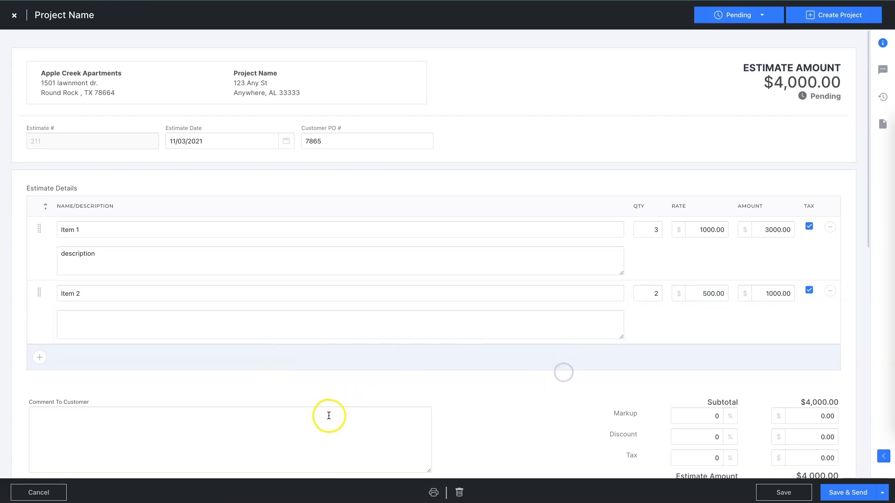
Step: Set the estimate's markup to 15%, the discount to $500 and the tax to 7.2%
{"action": "left_click", "coordinate": [724, 416]}
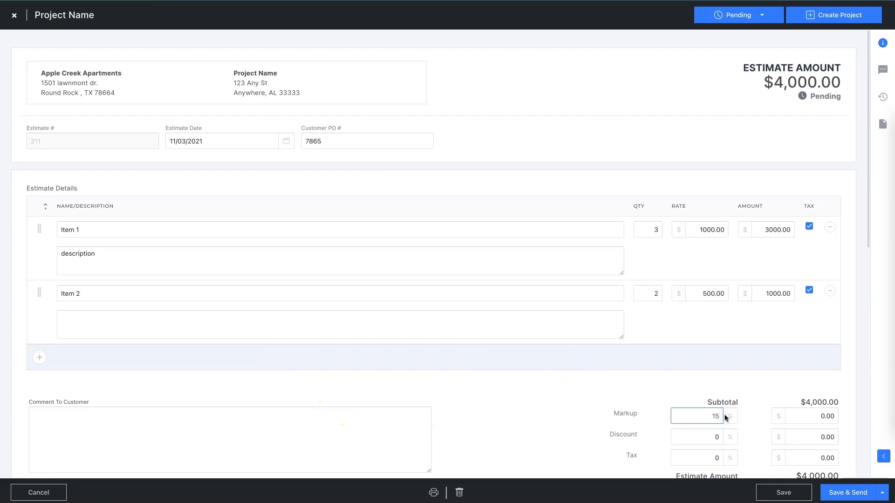
{"action": "left_click", "coordinate": [742, 401]}
{"action": "scroll", "coordinate": [746, 402], "scroll_direction": "down", "scroll_amount": 1}
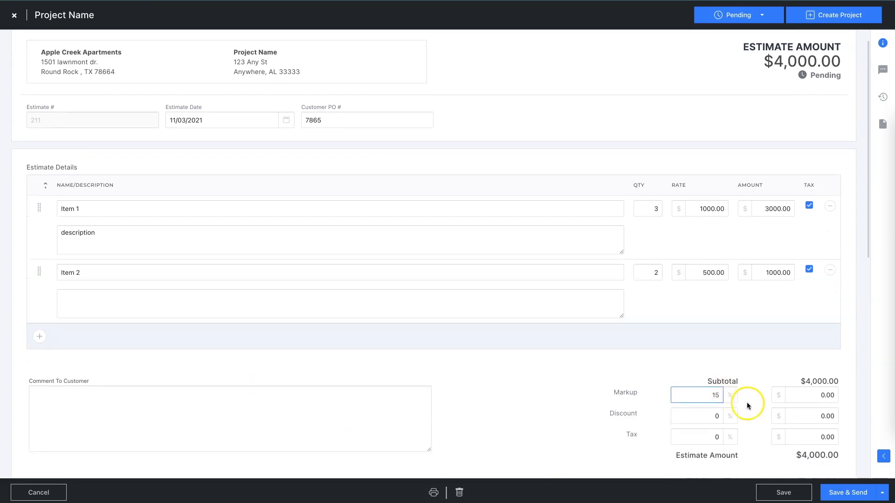
{"action": "left_click", "coordinate": [716, 416]}
{"action": "left_click", "coordinate": [819, 416]}
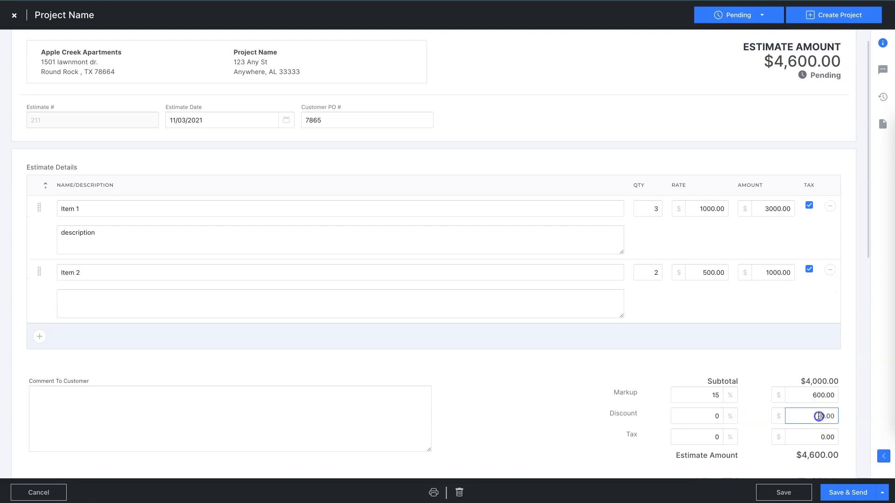
{"action": "double_click", "coordinate": [837, 415]}
{"action": "type", "text": "500"}
{"action": "left_click", "coordinate": [727, 437]}
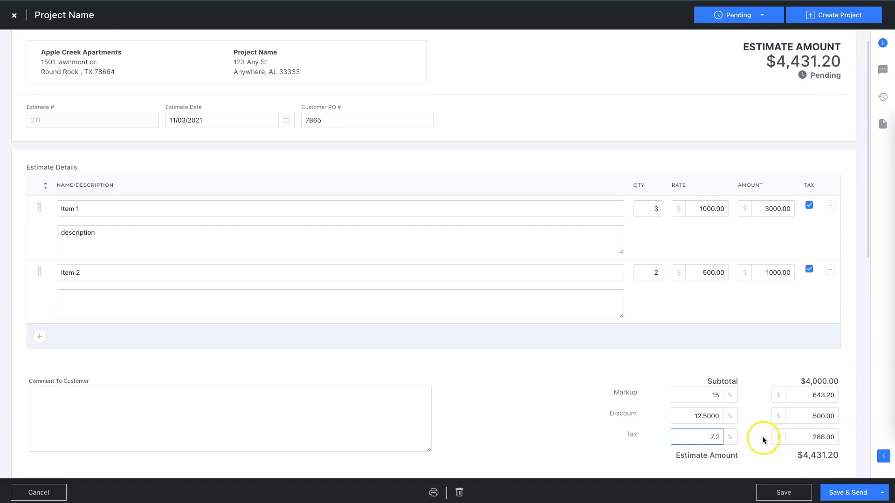
Step: Apply the Service Estimate Terms contract as the estimate's terms
{"action": "scroll", "coordinate": [758, 434], "scroll_direction": "down", "scroll_amount": 5}
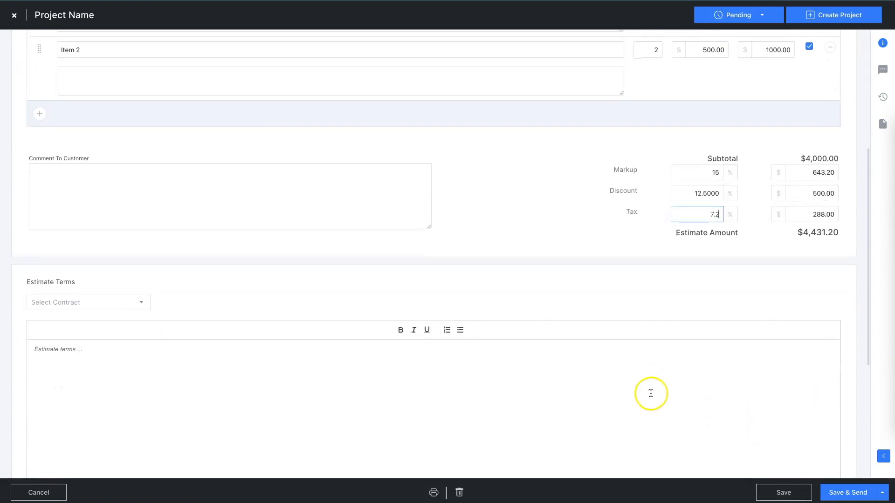
{"action": "scroll", "coordinate": [391, 352], "scroll_direction": "down", "scroll_amount": 2}
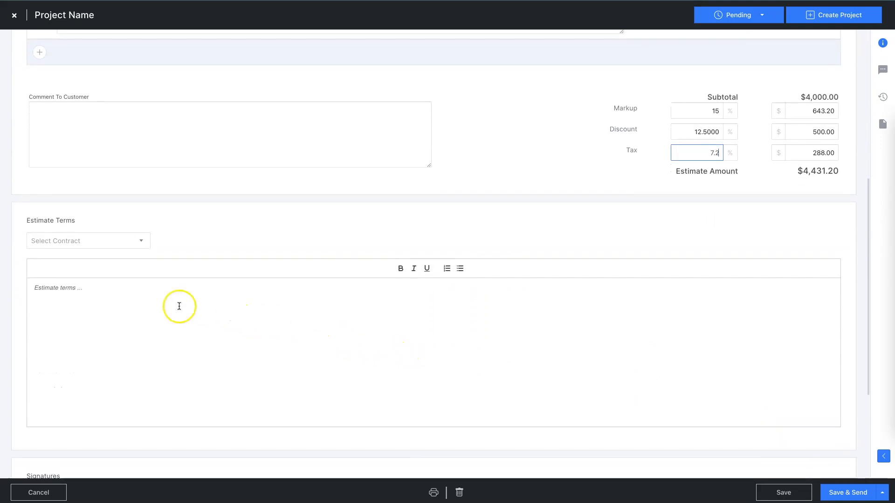
{"action": "left_click", "coordinate": [142, 243]}
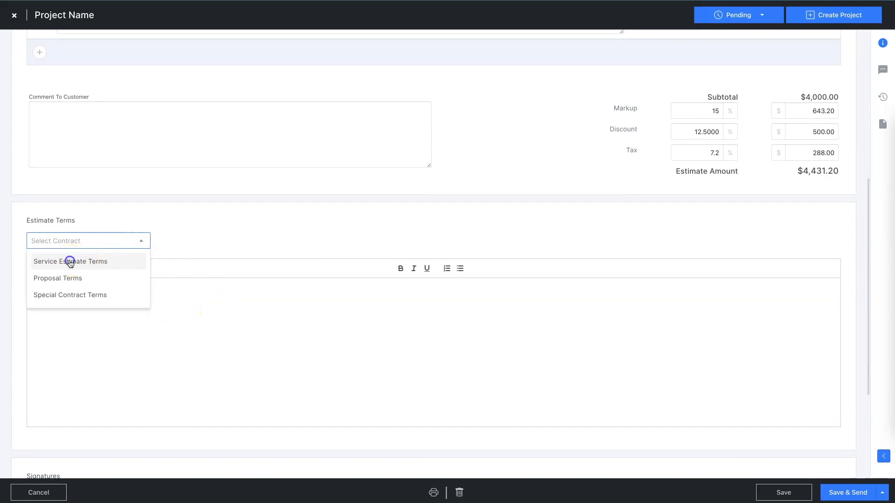
{"action": "left_click", "coordinate": [70, 262]}
{"action": "left_click", "coordinate": [503, 82]}
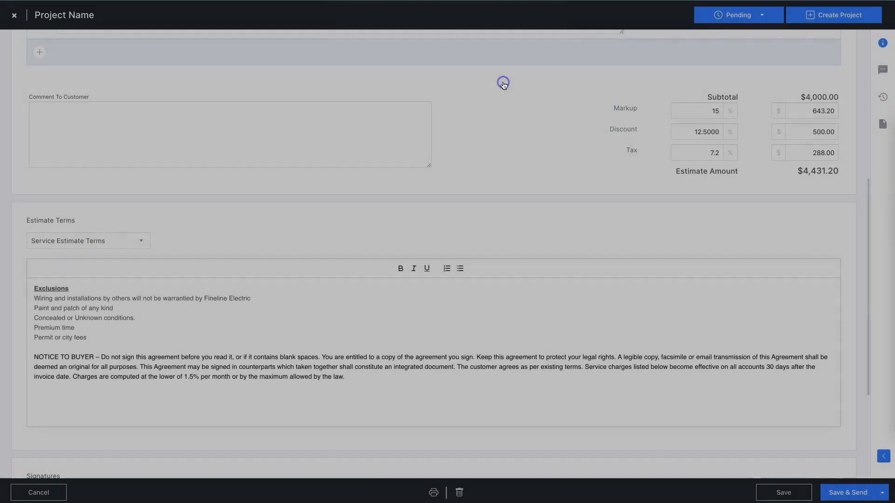
Step: Show both the client signature and my signature, and draw a freehand signature in the my-signature area
{"action": "scroll", "coordinate": [167, 352], "scroll_direction": "down", "scroll_amount": 2}
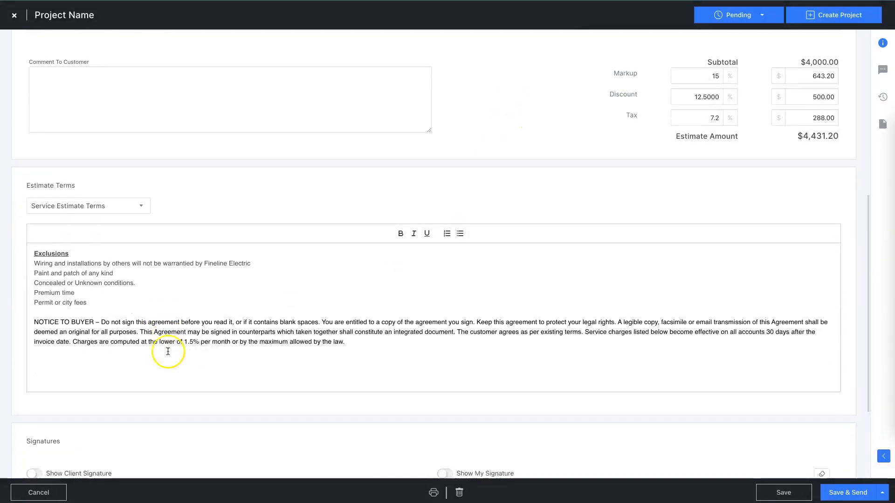
{"action": "scroll", "coordinate": [168, 351], "scroll_direction": "down", "scroll_amount": 5}
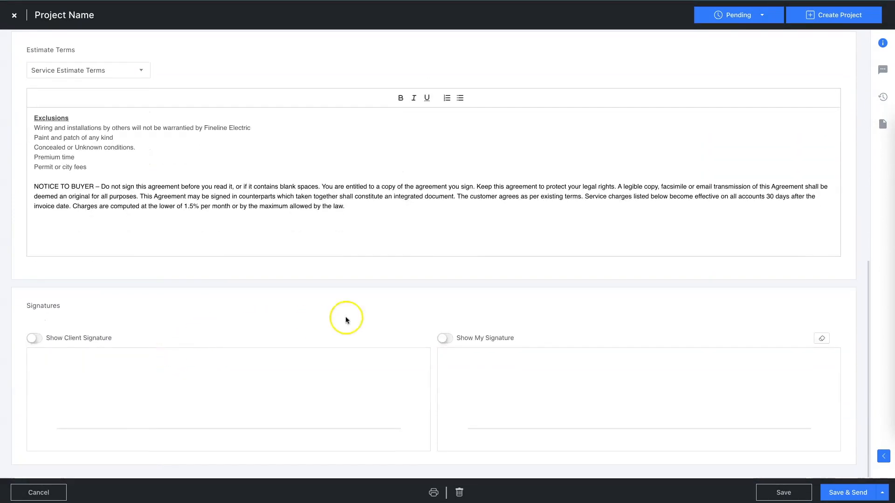
{"action": "left_click", "coordinate": [34, 338]}
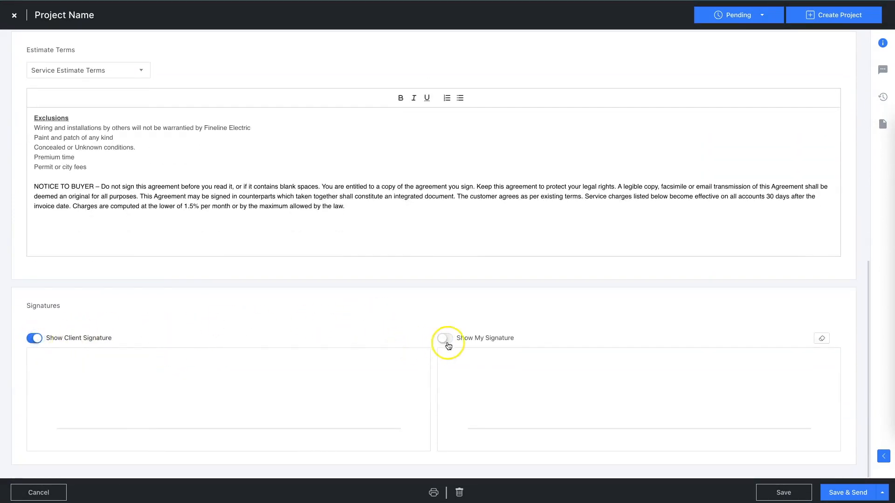
{"action": "left_click", "coordinate": [446, 343]}
{"action": "mouse_move", "coordinate": [508, 415]}
{"action": "left_mouse_down"}
{"action": "mouse_move", "coordinate": [591, 381]}
{"action": "mouse_move", "coordinate": [745, 415]}
{"action": "left_mouse_up"}
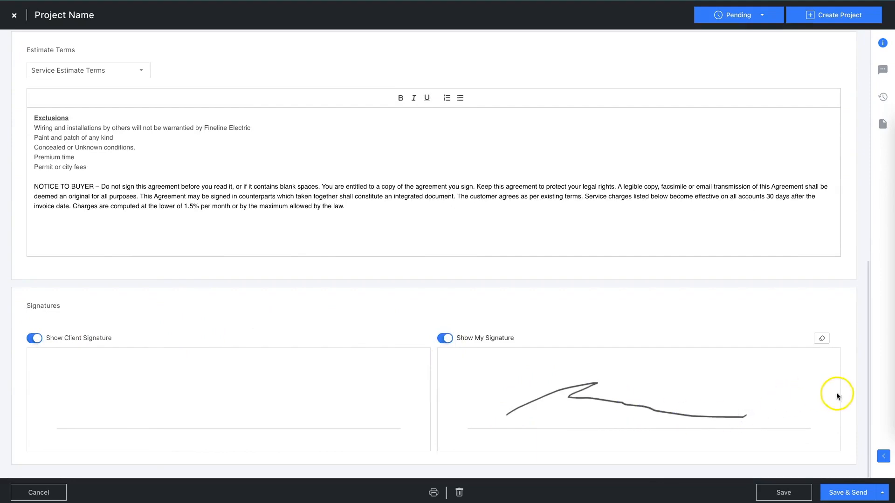
Step: Set up saving and sending the estimate to the listed customer contact, with the message "Thanks!"
{"action": "scroll", "coordinate": [839, 394], "scroll_direction": "up", "scroll_amount": 7}
{"action": "scroll", "coordinate": [841, 398], "scroll_direction": "up", "scroll_amount": 3}
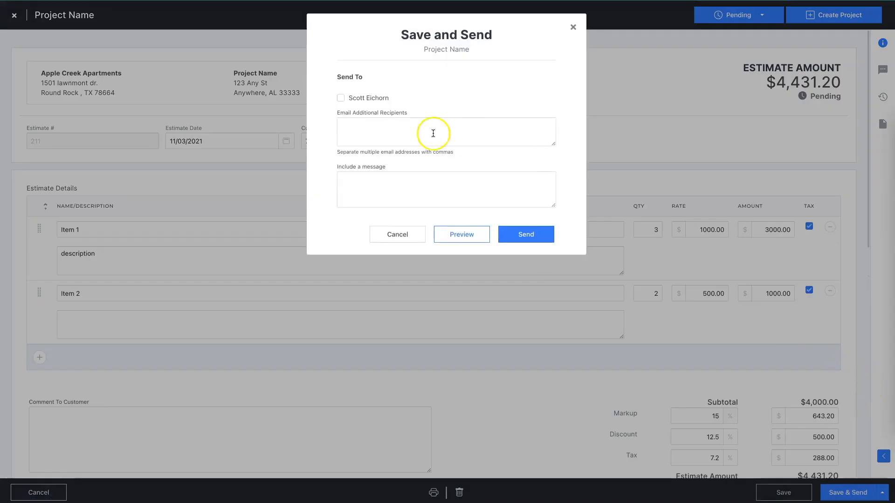
{"action": "left_click", "coordinate": [341, 99]}
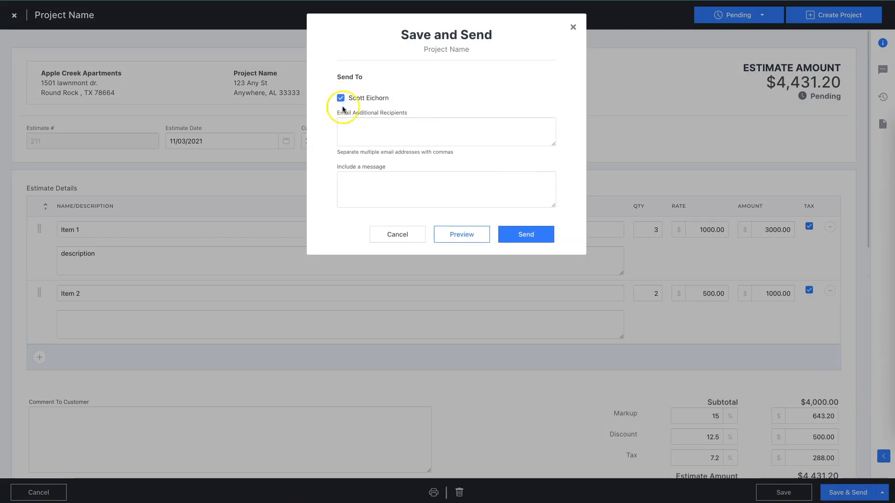
{"action": "left_click", "coordinate": [406, 128]}
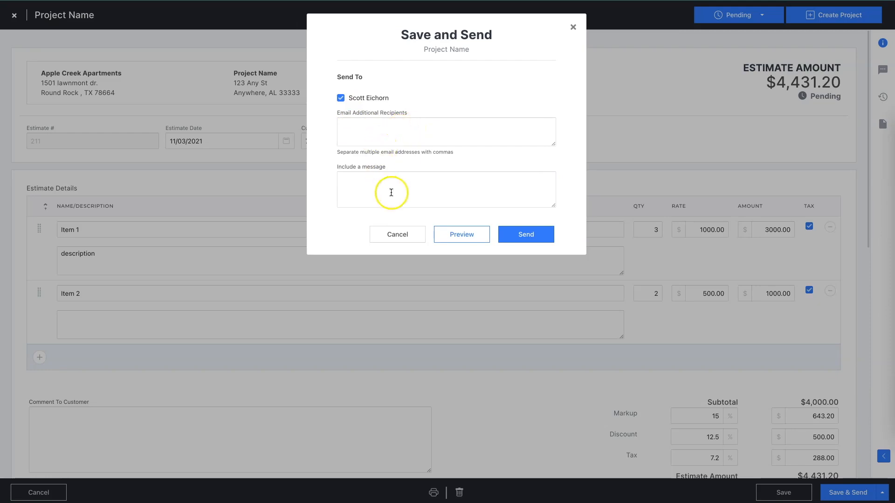
{"action": "left_click", "coordinate": [357, 183]}
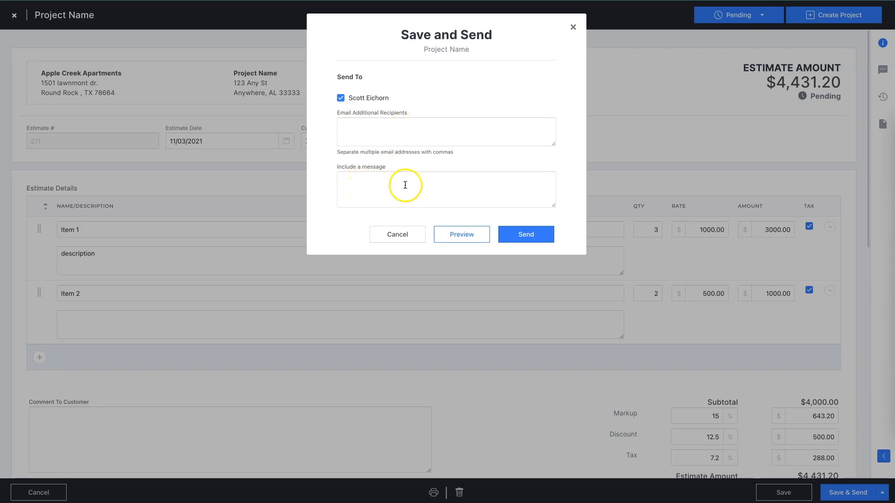
{"action": "left_click", "coordinate": [372, 182]}
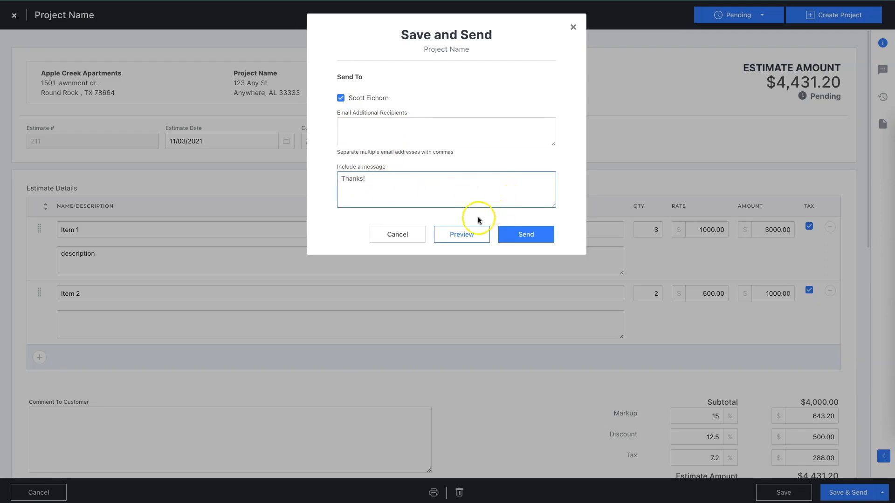
Step: Preview the customer's view of the estimate and review its line items, totals and terms
{"action": "left_click", "coordinate": [465, 232]}
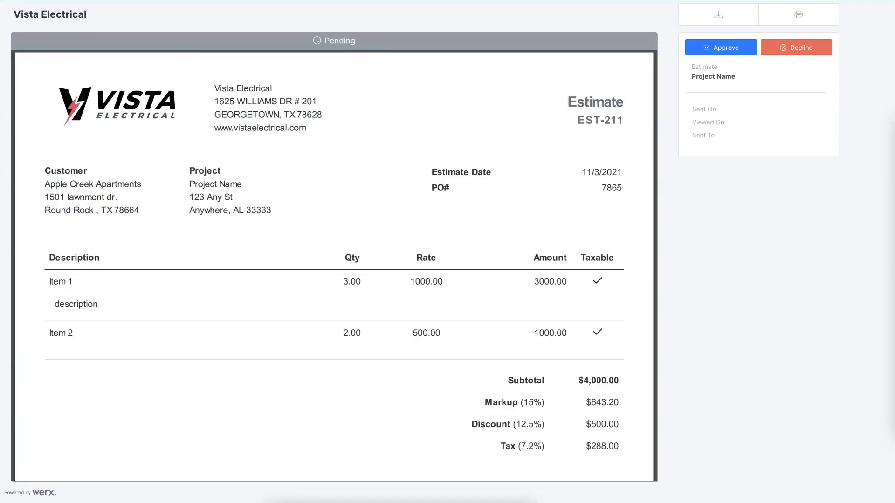
{"action": "scroll", "coordinate": [346, 317], "scroll_direction": "down", "scroll_amount": 5}
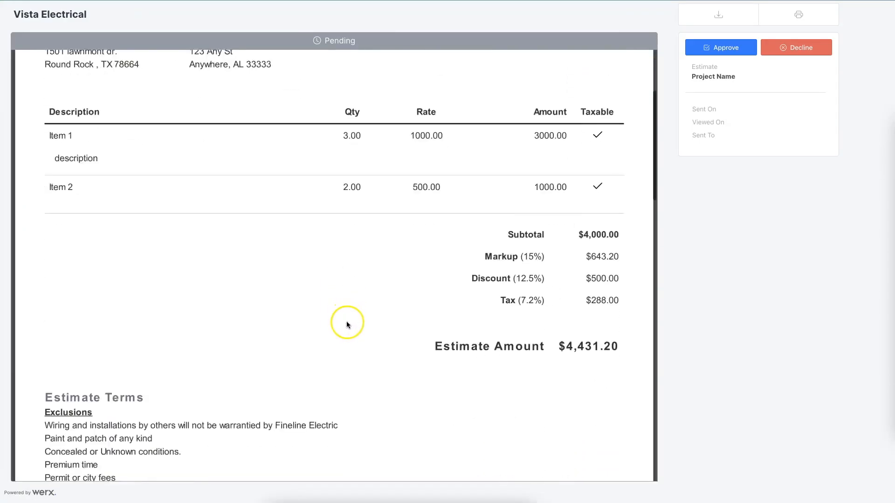
{"action": "scroll", "coordinate": [350, 337], "scroll_direction": "up", "scroll_amount": 5}
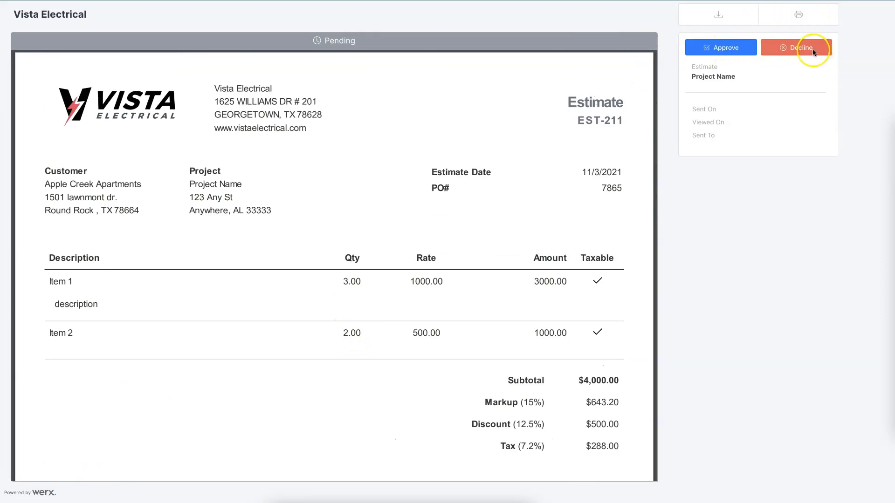
Step: Approve the estimate as the customer, entering the approver's full name and drawing a freehand signature
{"action": "left_click", "coordinate": [726, 50]}
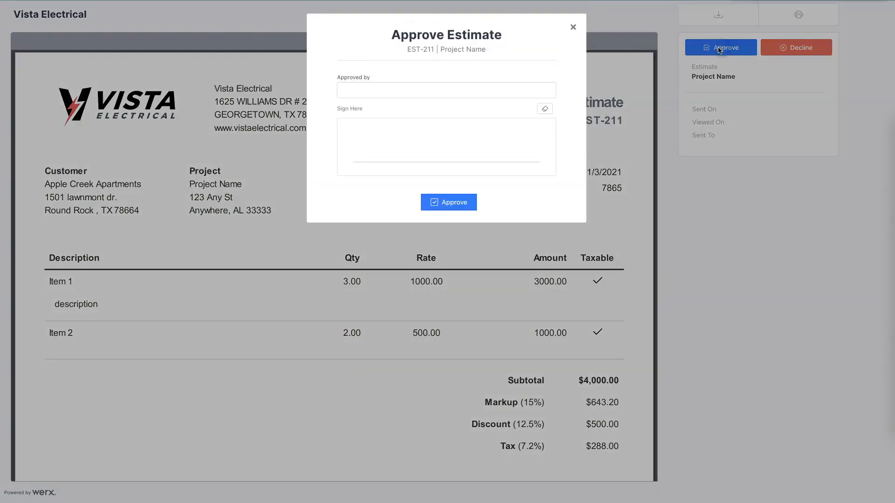
{"action": "left_click", "coordinate": [441, 86]}
{"action": "type", "text": "John"}
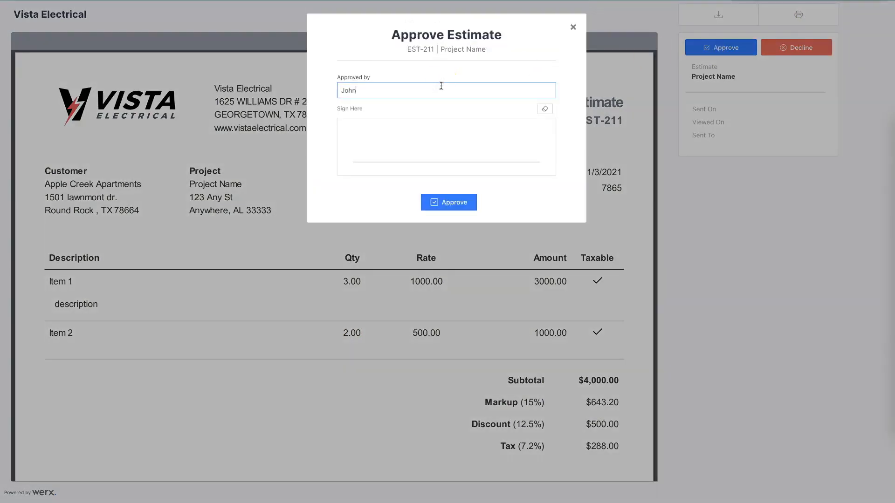
{"action": "type", "text": " Doe"}
{"action": "left_click_drag", "start_coordinate": [368, 149], "coordinate": [494, 154]}
{"action": "left_click", "coordinate": [455, 203]}
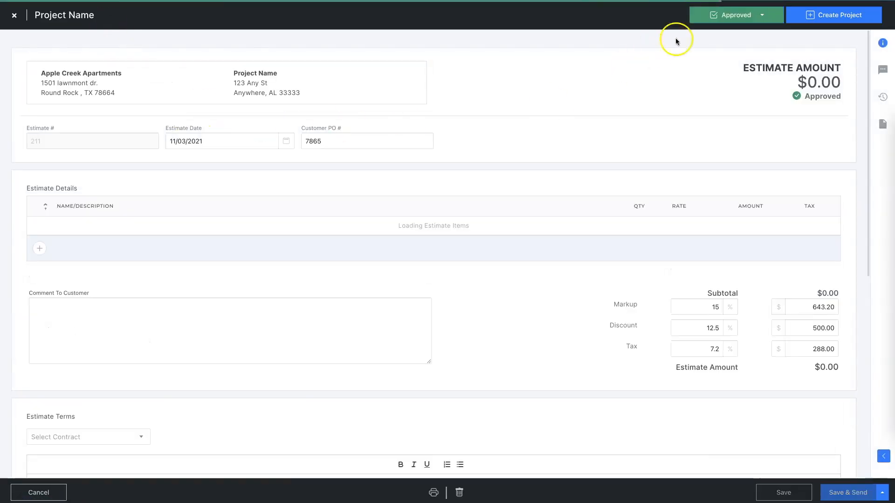
Step: Check the client signature on the approved estimate and show the estimate information with its approval details
{"action": "scroll", "coordinate": [629, 196], "scroll_direction": "down", "scroll_amount": 10}
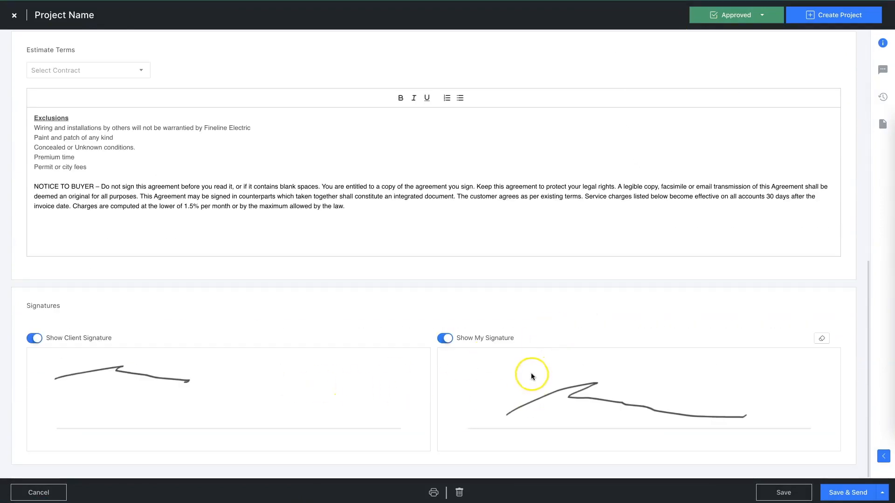
{"action": "scroll", "coordinate": [531, 372], "scroll_direction": "up", "scroll_amount": 10}
{"action": "left_click", "coordinate": [882, 43]}
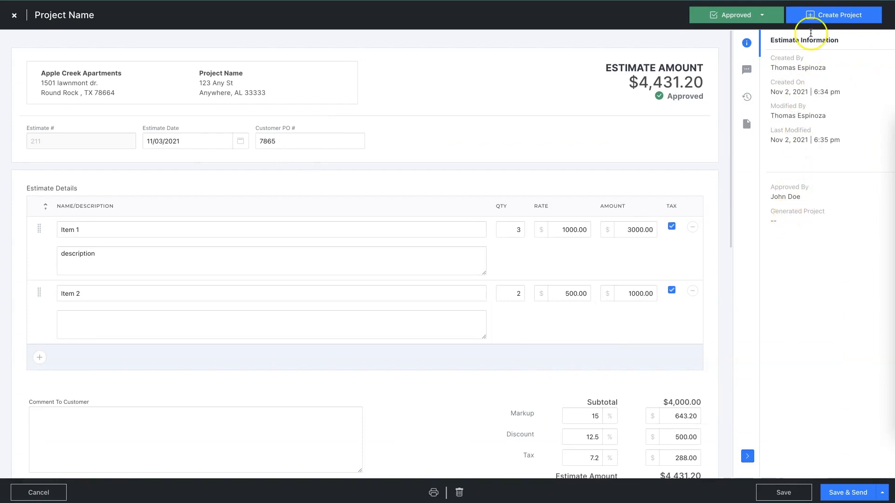
Step: View the project types available for creating a project from the estimate, and close the choice without creating one
{"action": "left_click", "coordinate": [819, 16]}
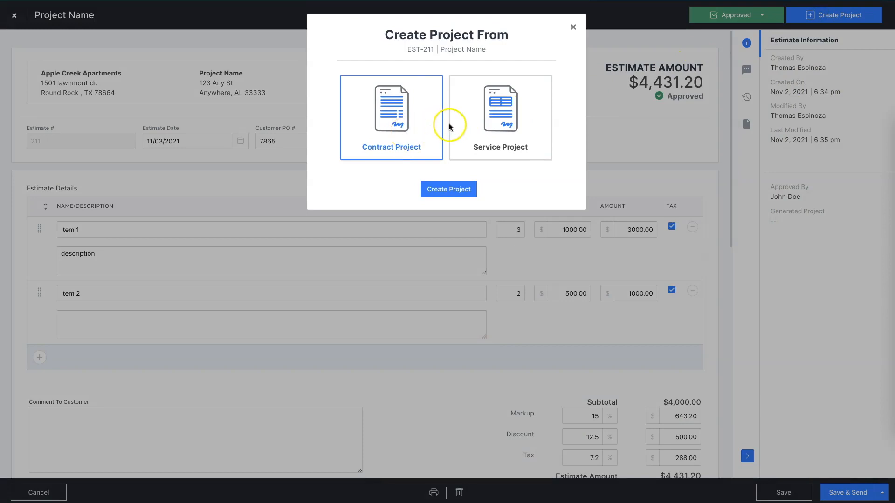
{"action": "left_click", "coordinate": [573, 27]}
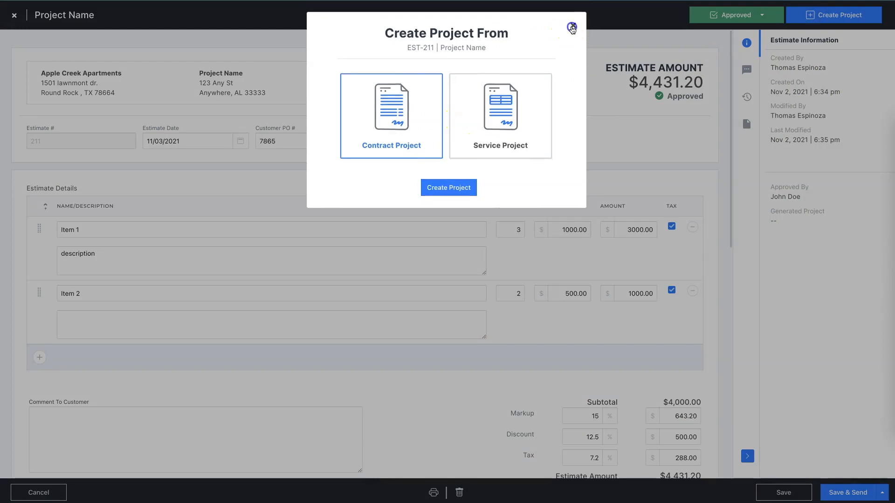